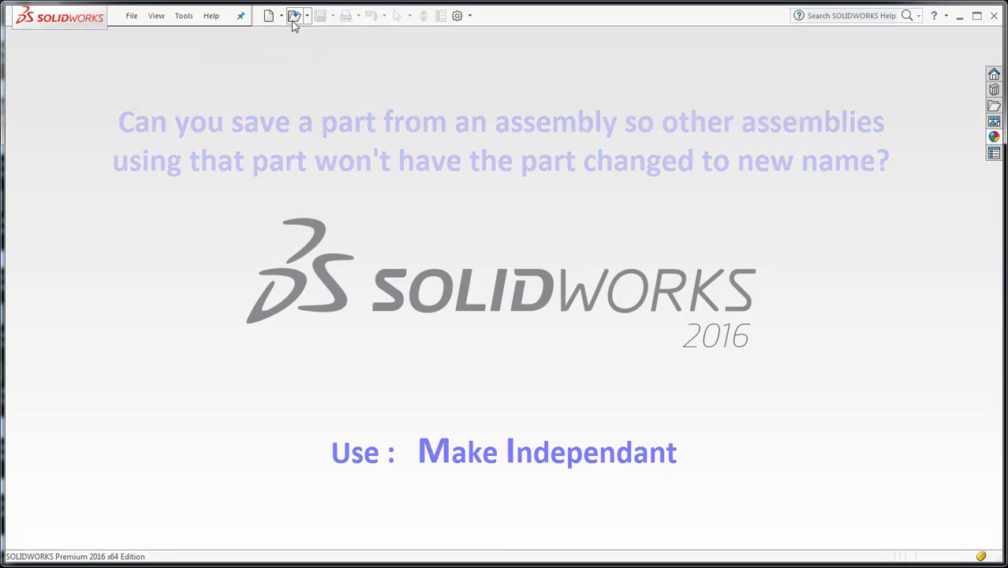
# Open and close Ring Assembly-A, then open Ring Assembly-B with its three rings
pyautogui.click(294, 16)
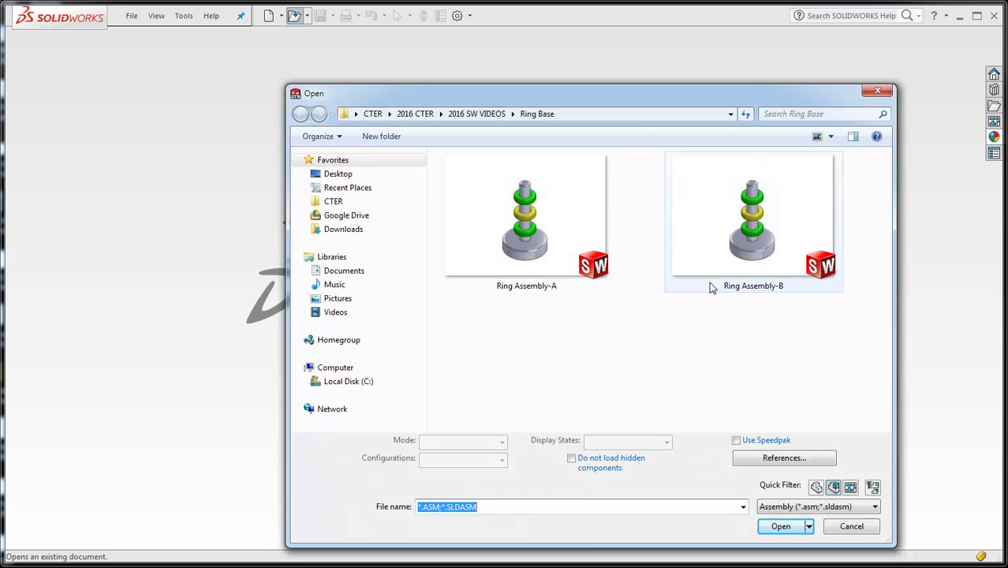
pyautogui.doubleClick(489, 254)
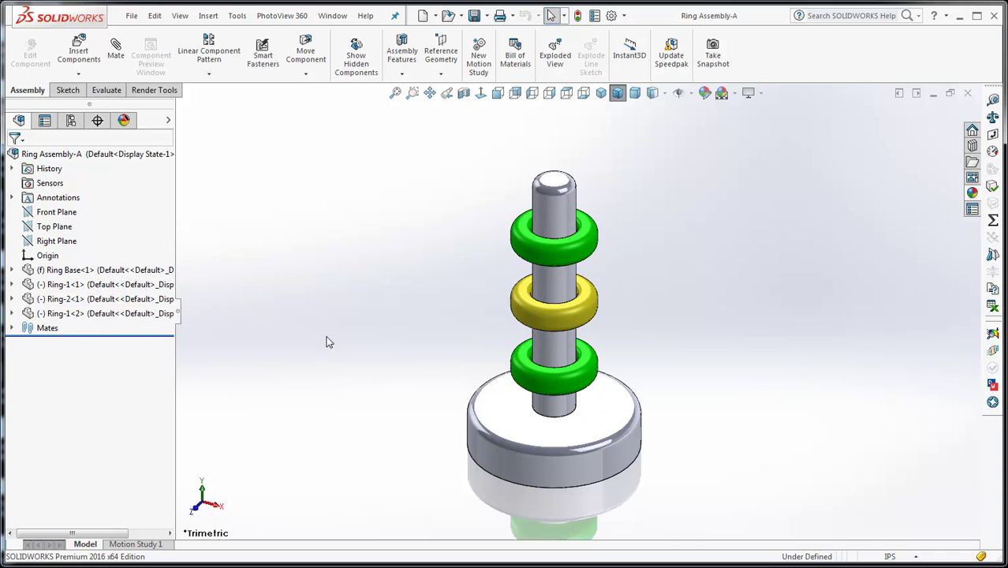
pyautogui.click(967, 92)
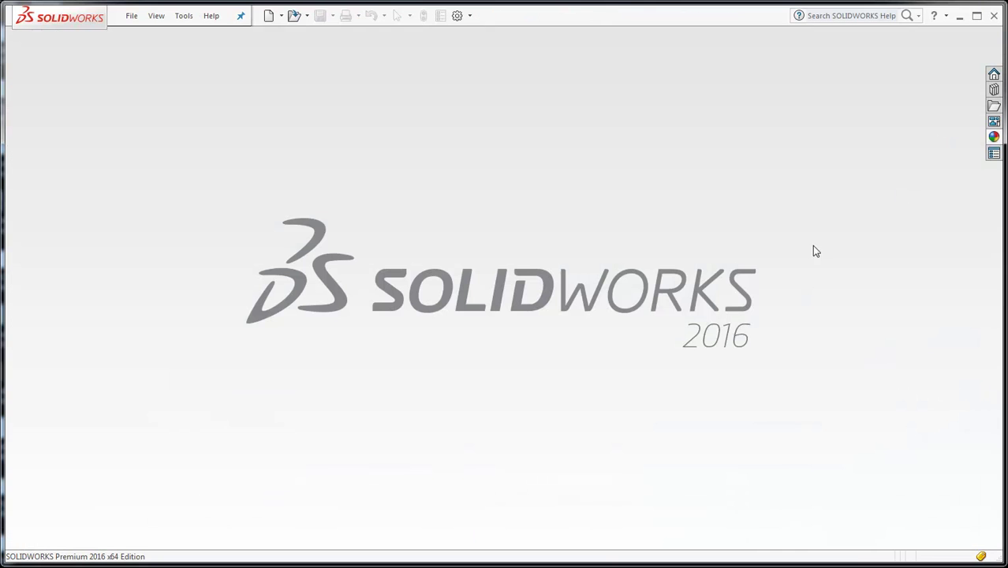
pyautogui.click(294, 16)
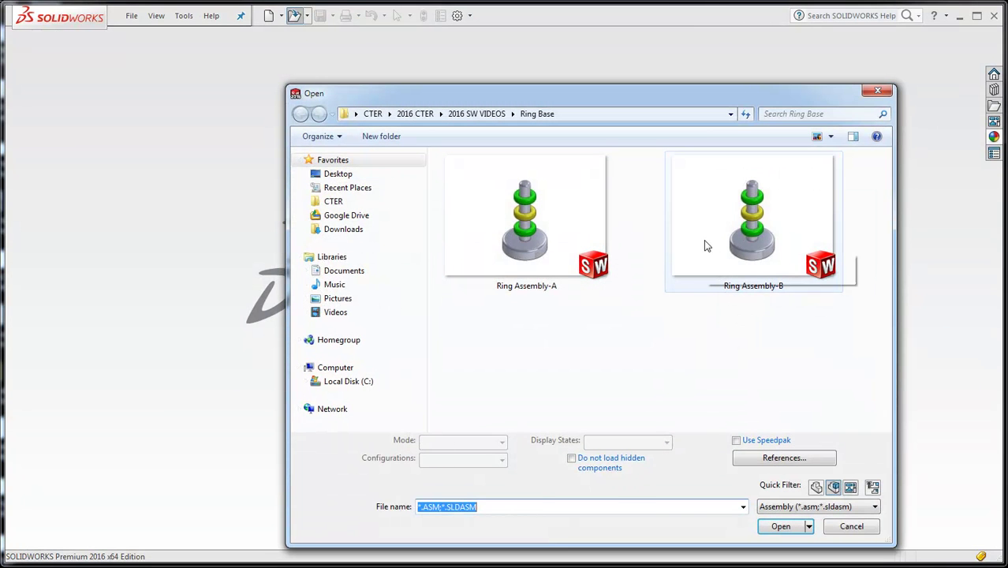
pyautogui.doubleClick(704, 246)
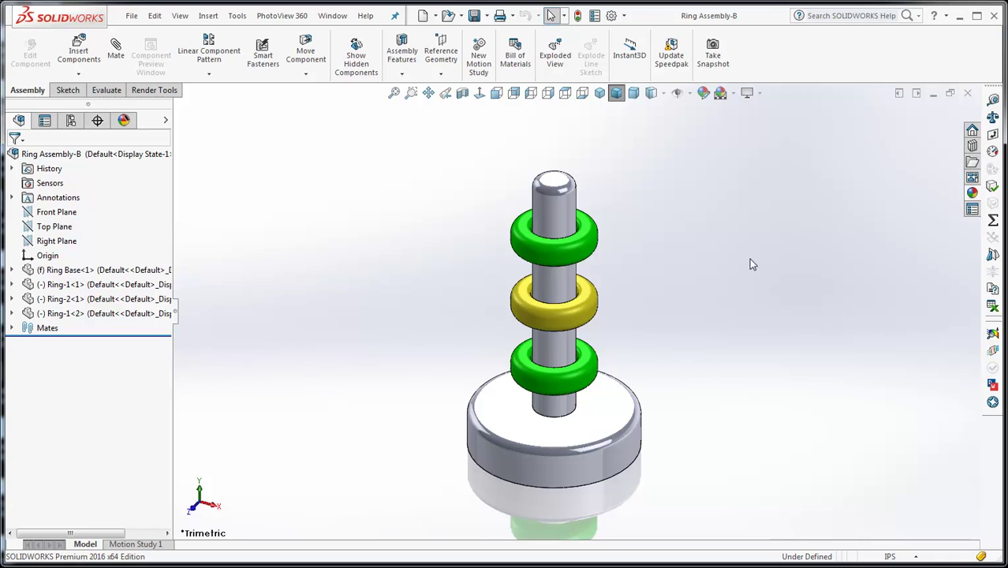
# Apply Make Independent to the top green ring, Ring-1<2>, in Ring Assembly-B
pyautogui.rightClick(550, 265)
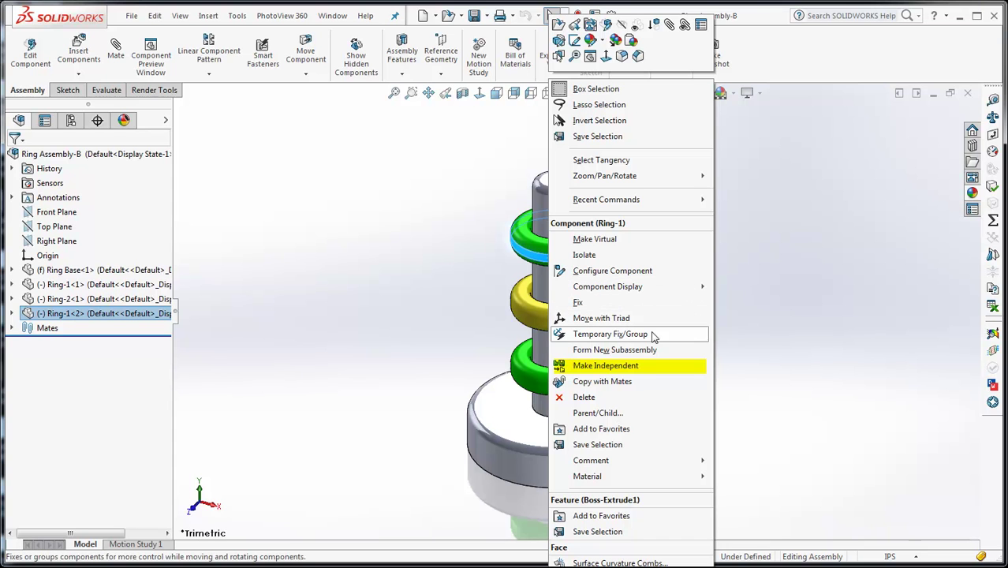
pyautogui.click(654, 368)
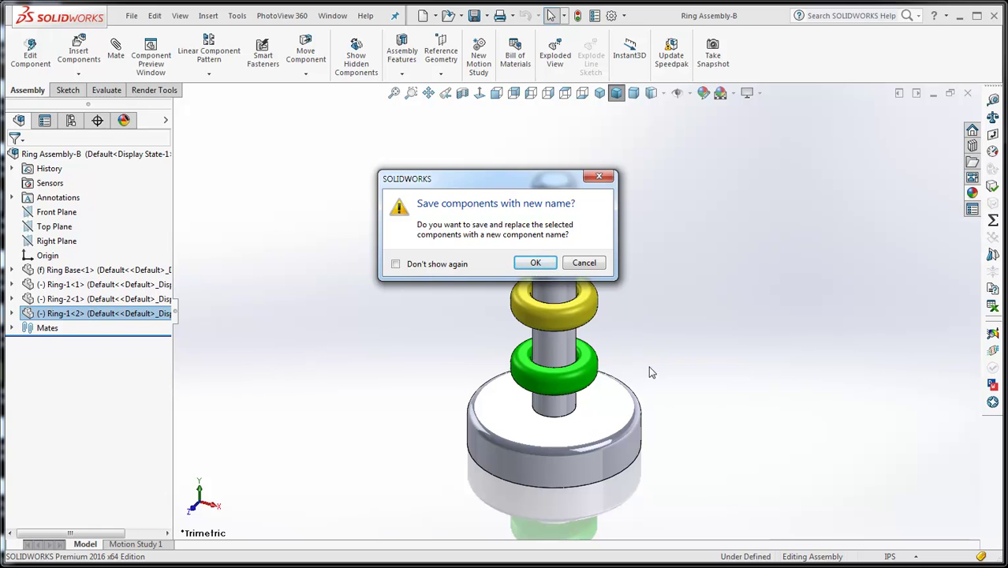
# Confirm the prompt and save the independent top ring as new part file Ring-3
pyautogui.click(536, 263)
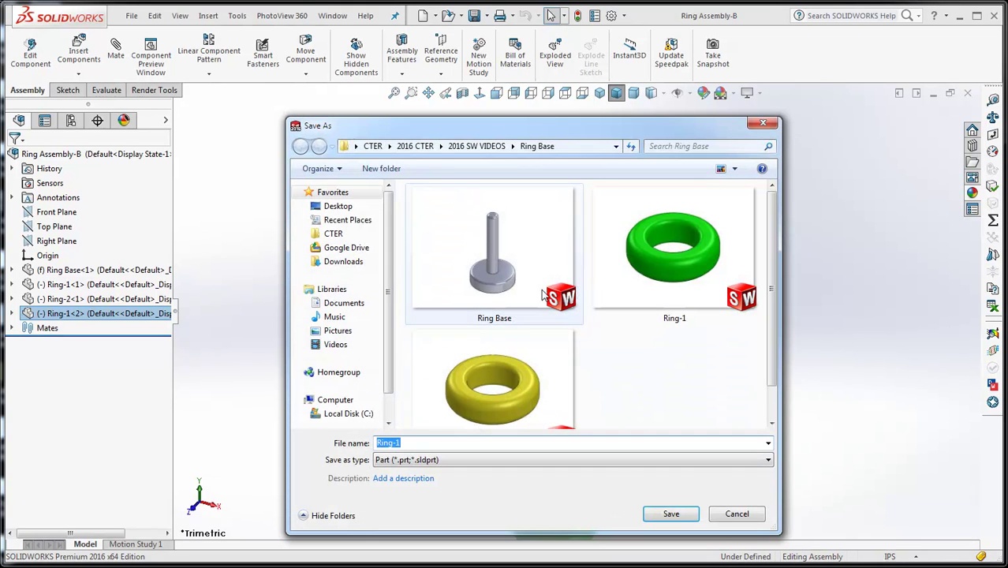
pyautogui.click(409, 445)
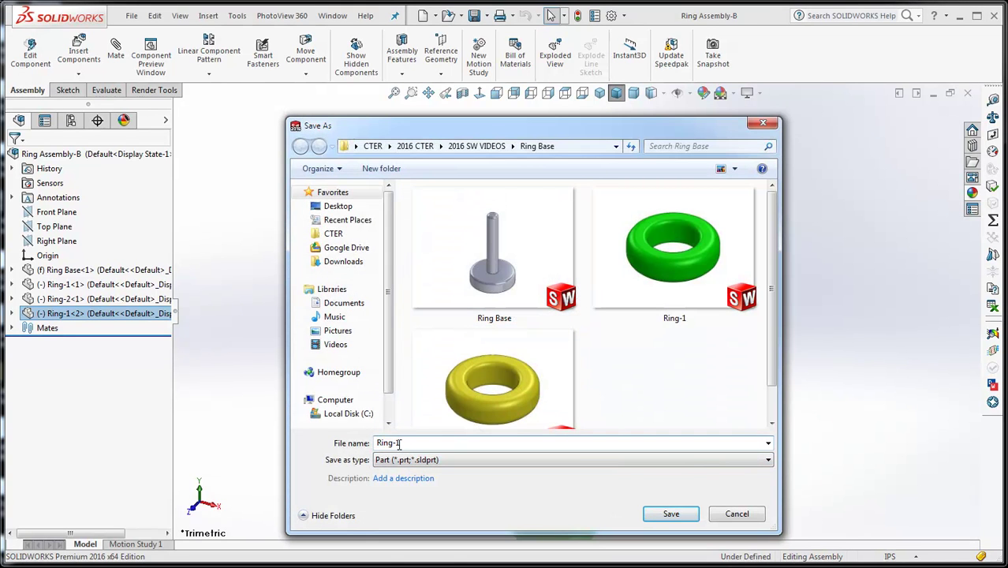
pyautogui.press('BackSpace')
pyautogui.write('3')
pyautogui.moveTo(538, 120); pyautogui.dragTo(539, 55)
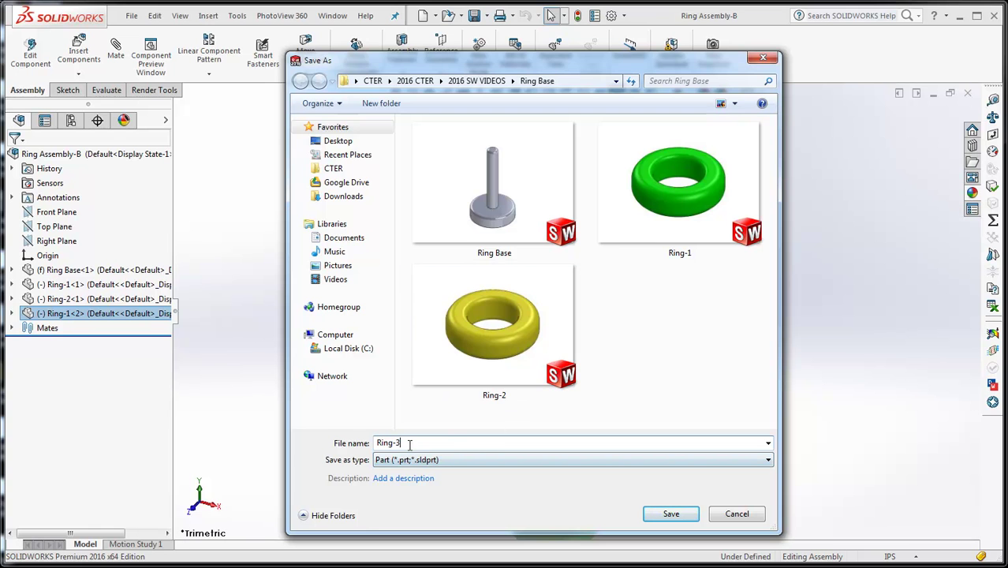
pyautogui.click(671, 514)
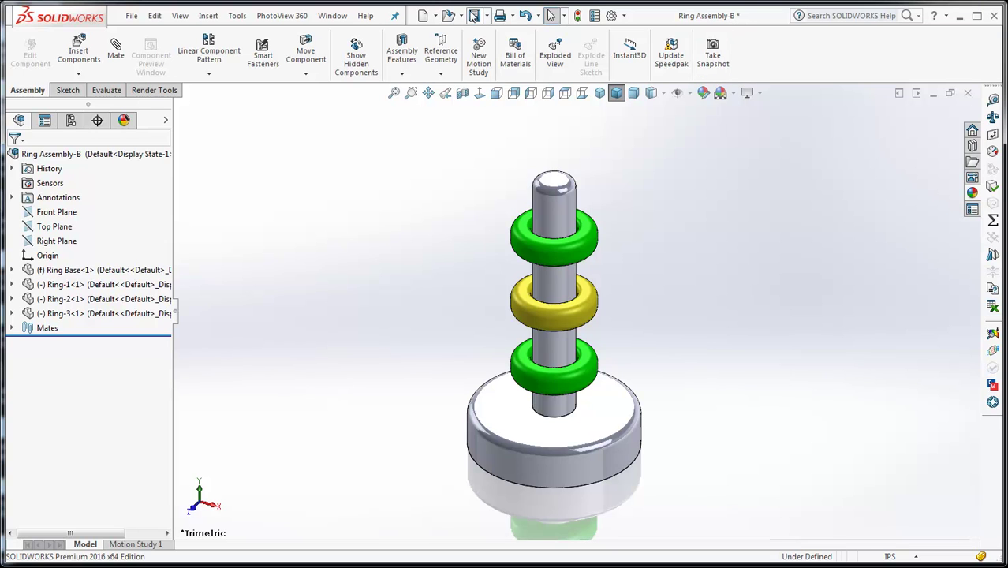
# Save and close Ring Assembly-B, then reopen Ring Assembly-A showing Ring-1<2>
pyautogui.click(474, 16)
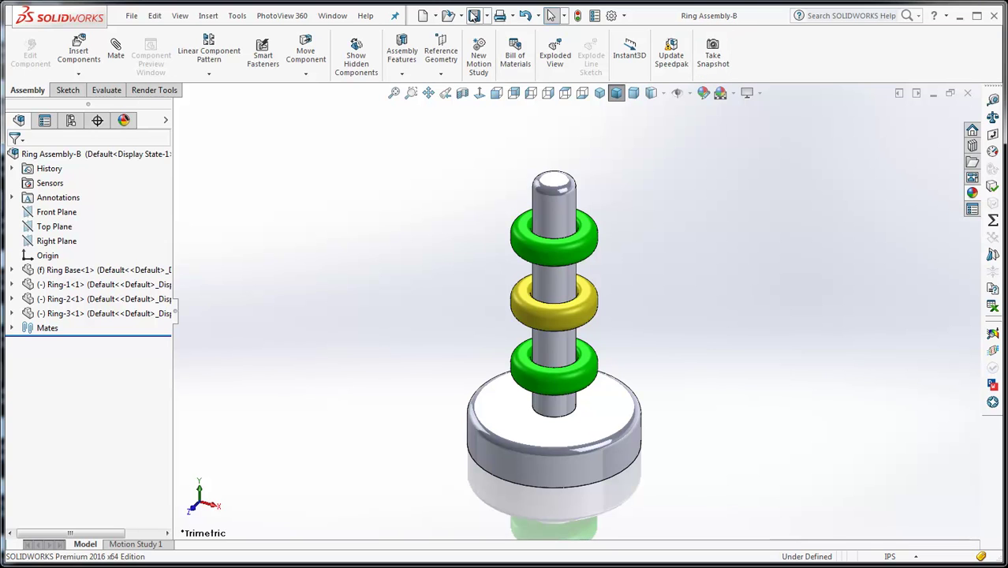
pyautogui.click(968, 94)
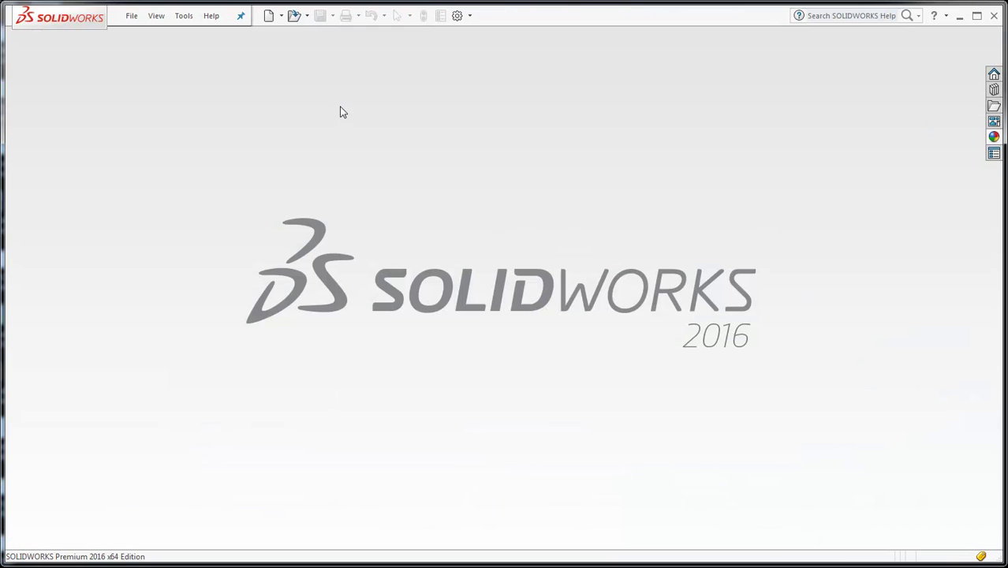
pyautogui.click(294, 15)
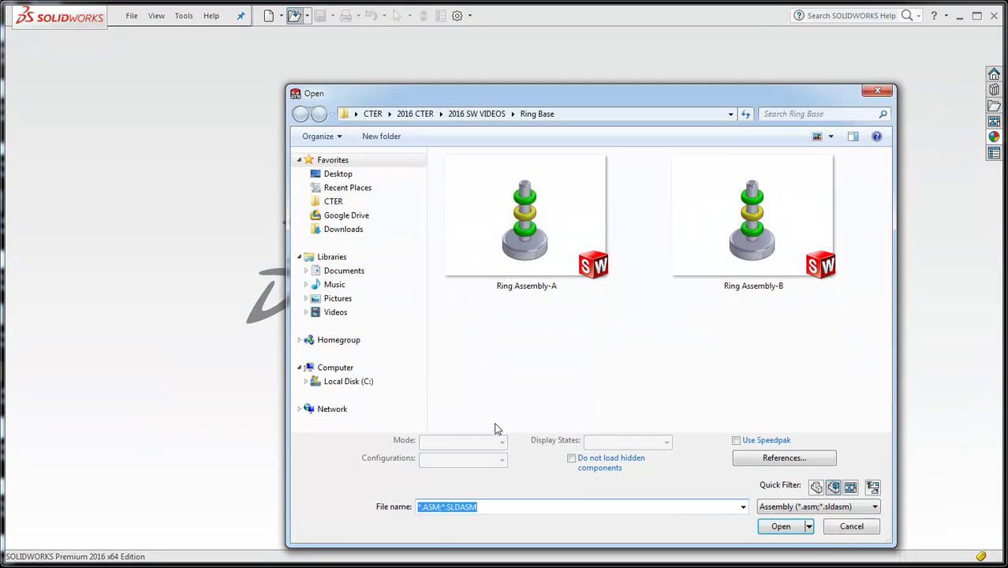
pyautogui.doubleClick(520, 209)
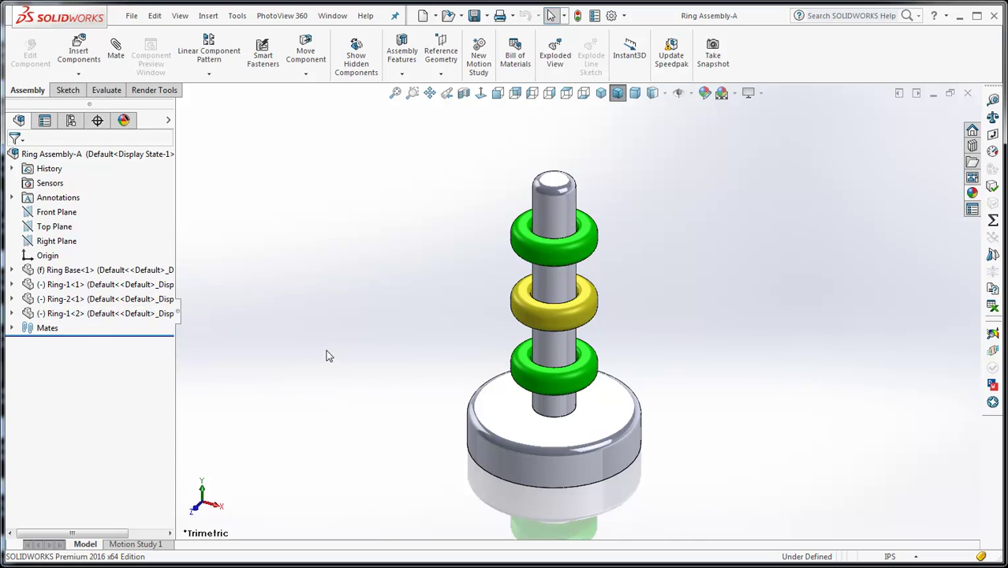
# Filter the Open dialog to Part (*.prt;*.sldprt) files, confirm Ring-3 exists, then cancel
pyautogui.click(449, 15)
pyautogui.click(777, 506)
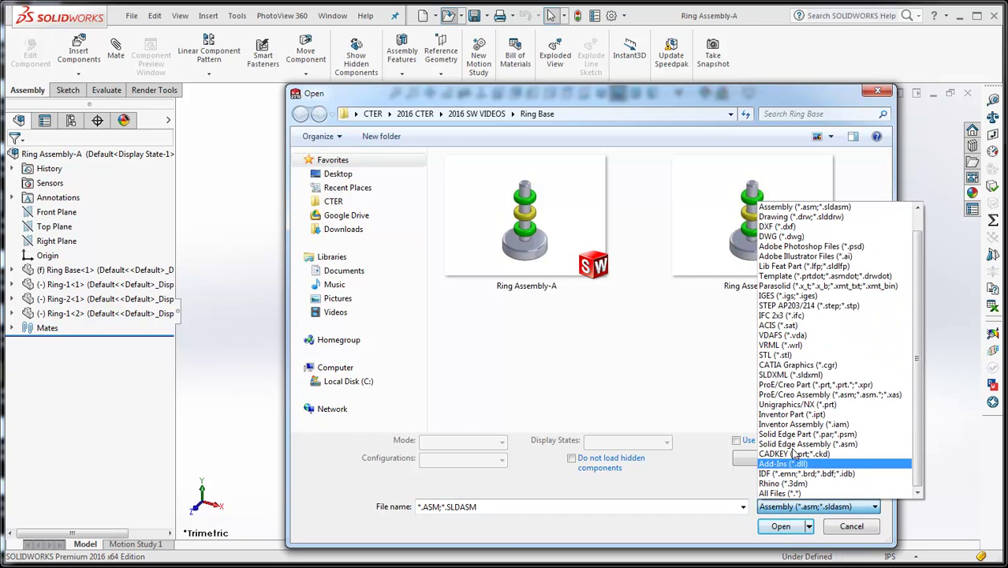
pyautogui.scroll(1, 828, 213)
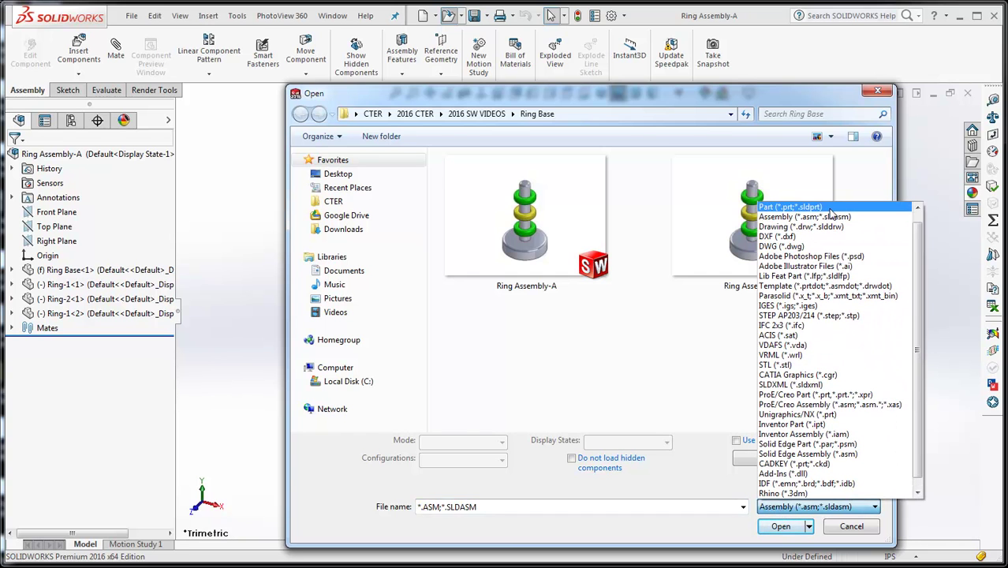
pyautogui.click(829, 209)
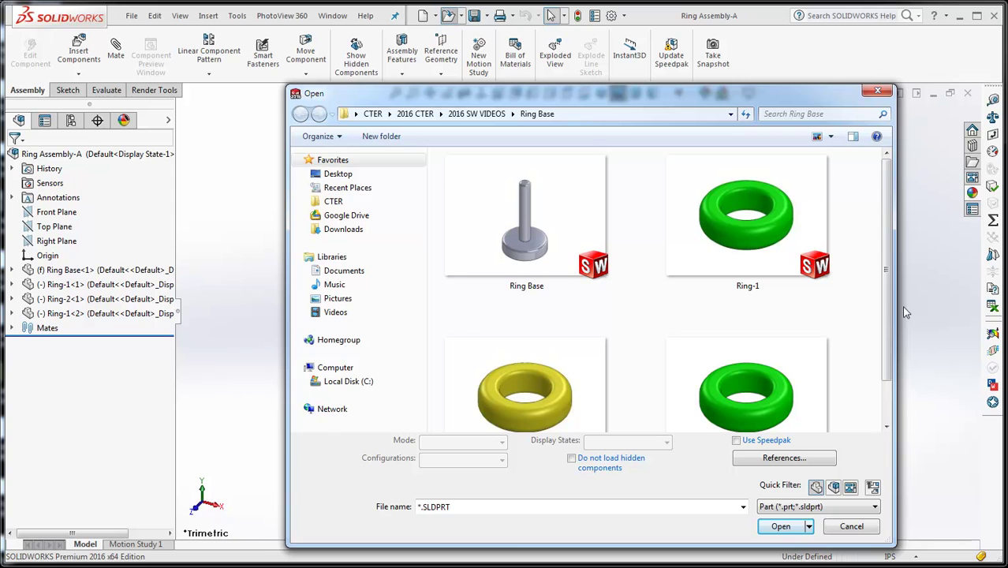
pyautogui.moveTo(886, 319); pyautogui.dragTo(885, 361)
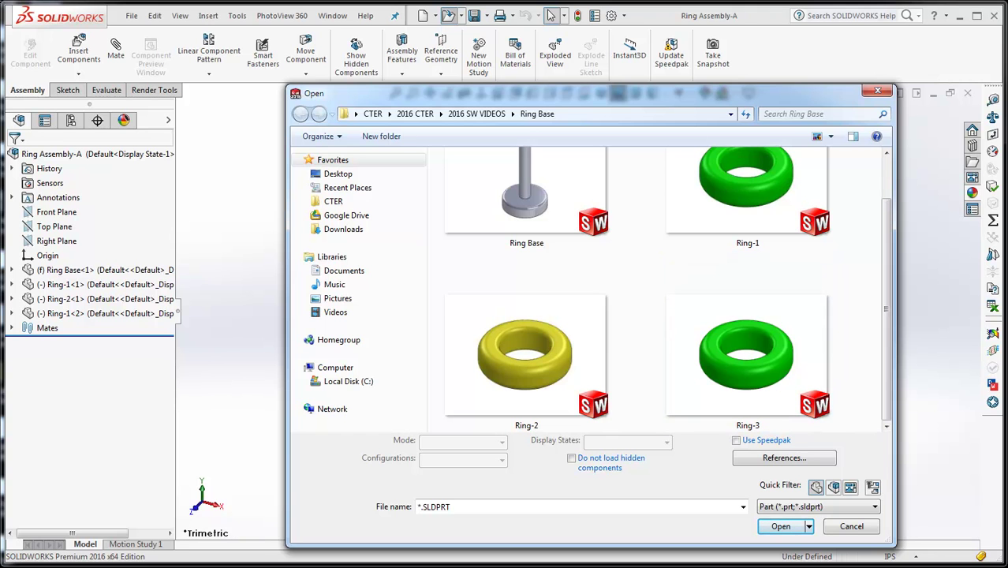
pyautogui.click(860, 530)
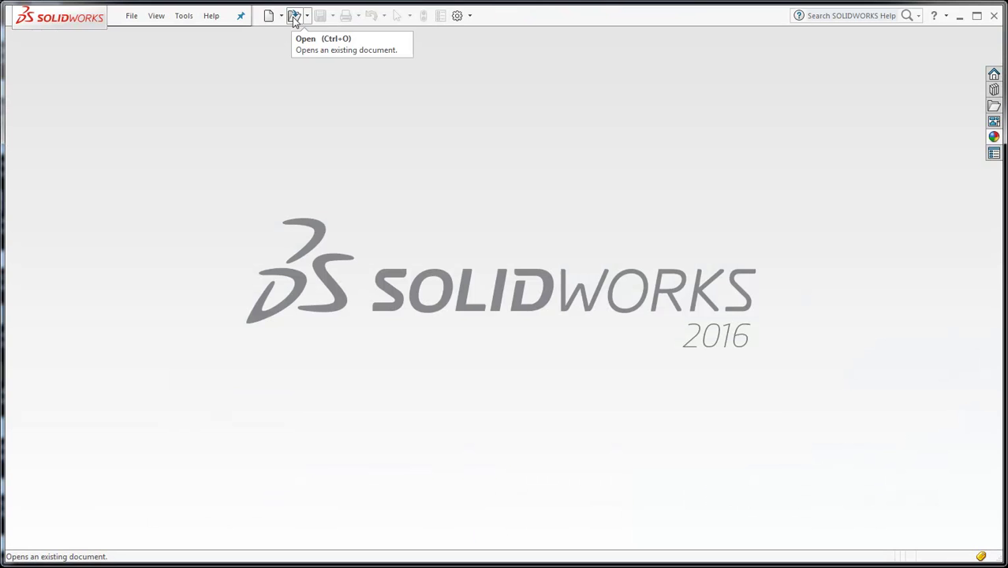
# Open the Ring-3 part and list its White PW-MT11150 appearance in the DisplayManager
pyautogui.click(293, 16)
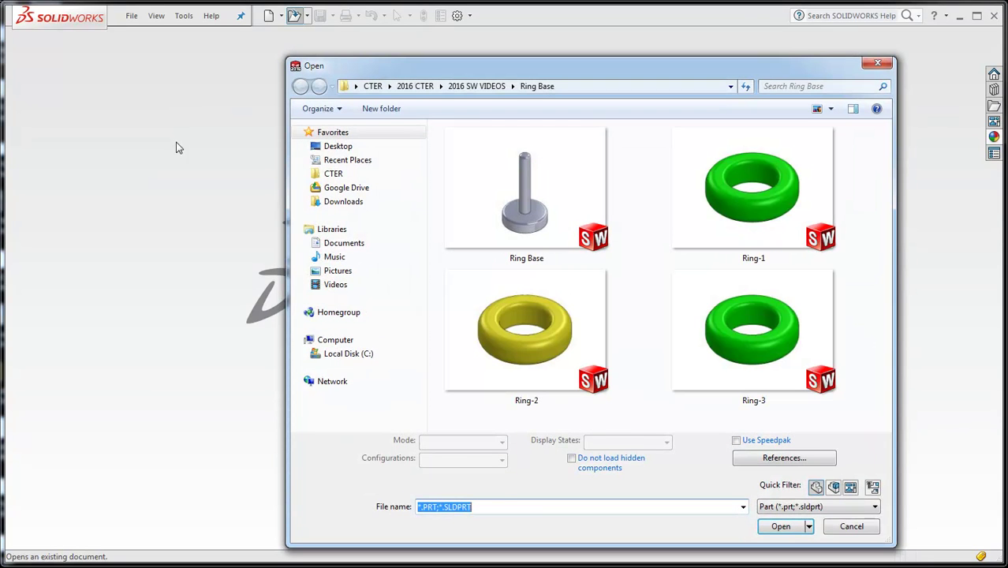
pyautogui.click(688, 364)
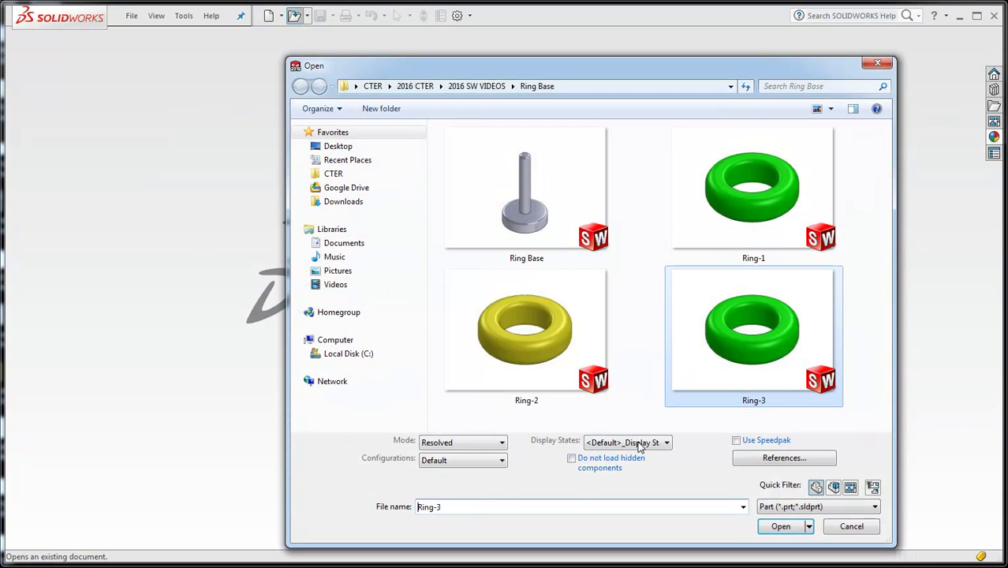
pyautogui.click(792, 527)
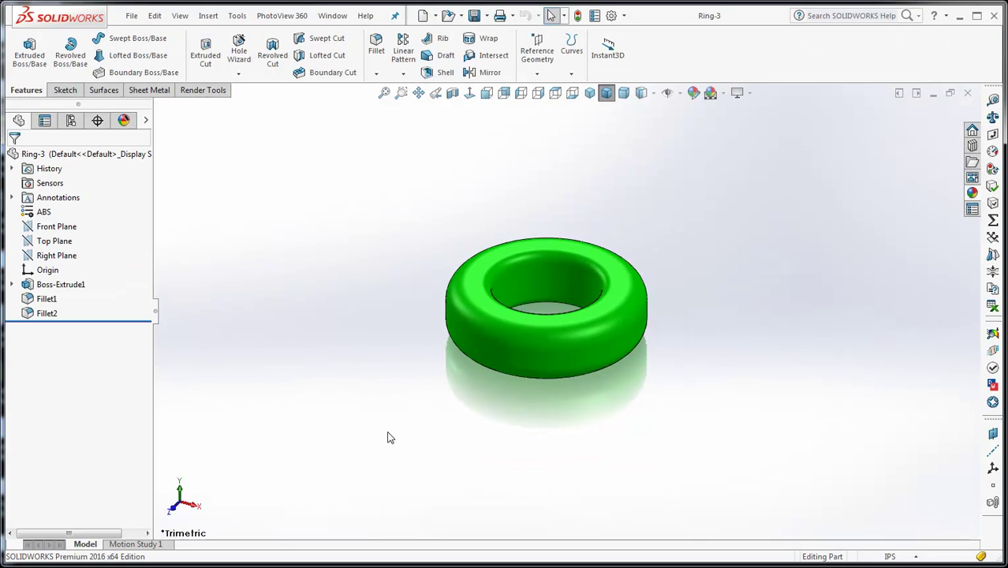
pyautogui.click(124, 121)
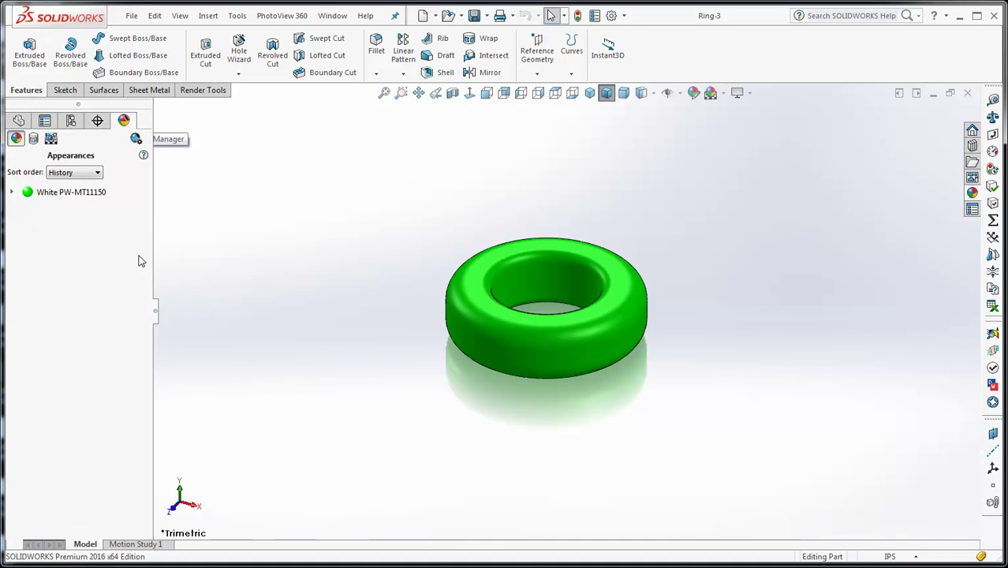
# Edit Ring-3's appearance to the magenta swatch, accept it, and save the part
pyautogui.rightClick(70, 194)
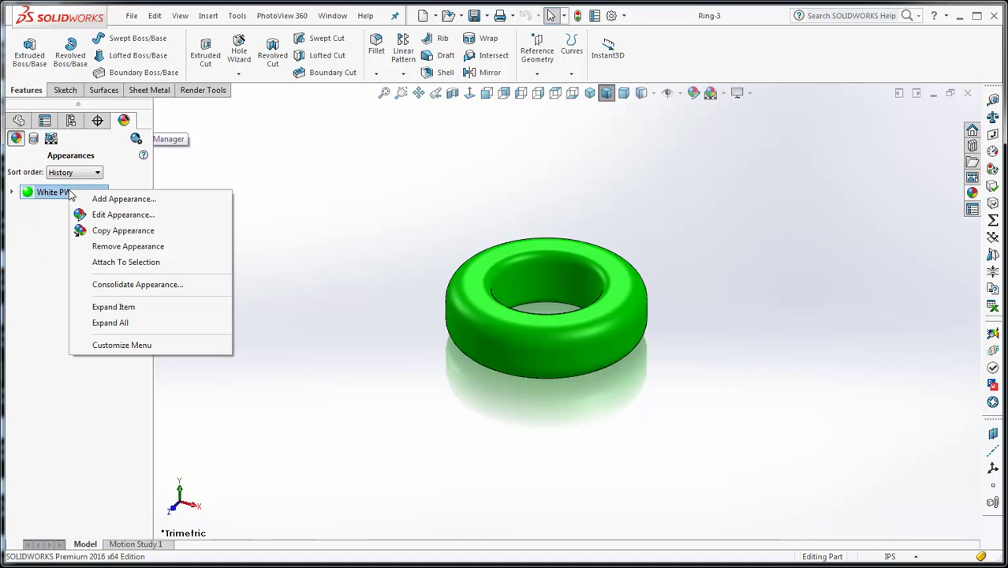
pyautogui.click(150, 215)
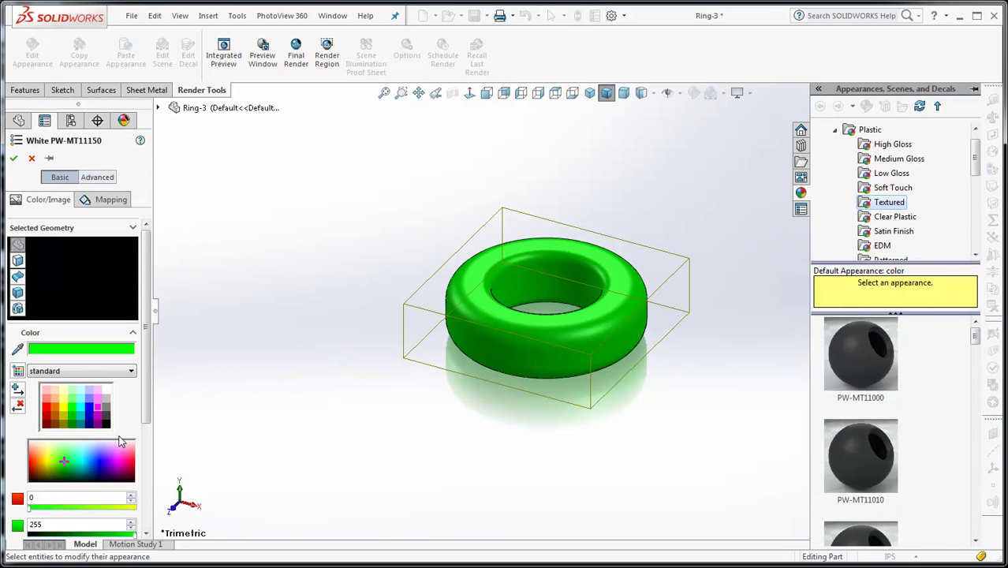
pyautogui.click(96, 409)
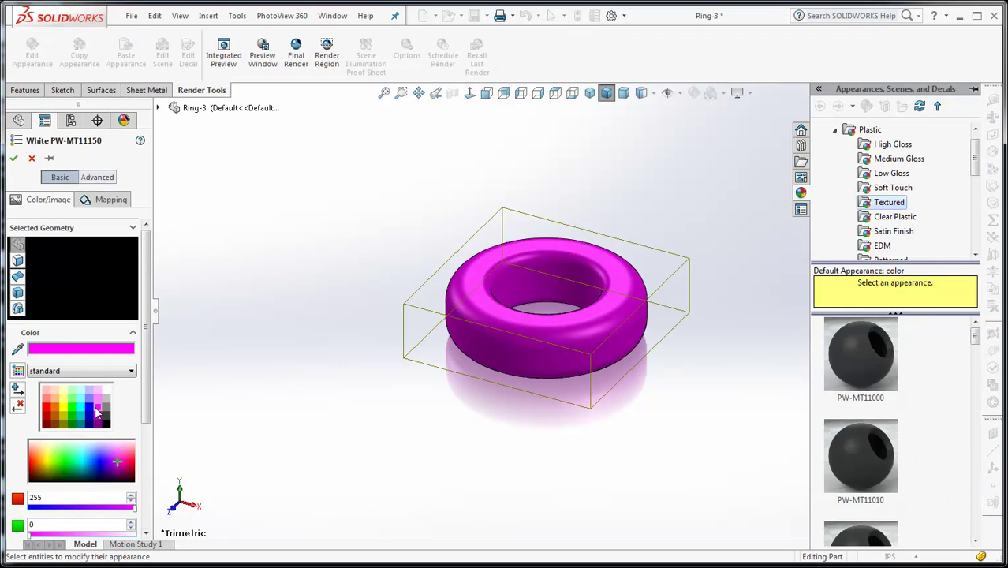
pyautogui.click(15, 160)
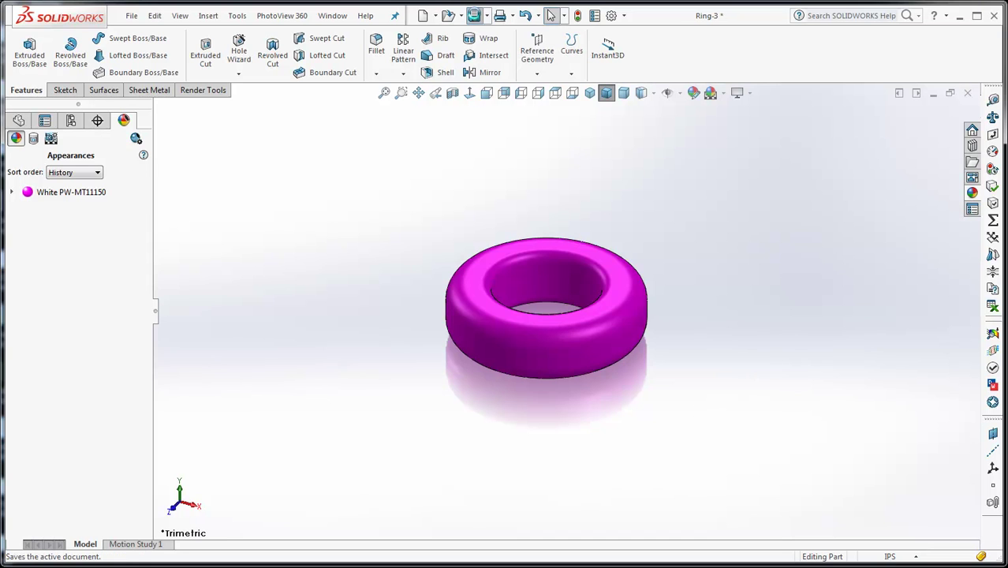
pyautogui.click(473, 16)
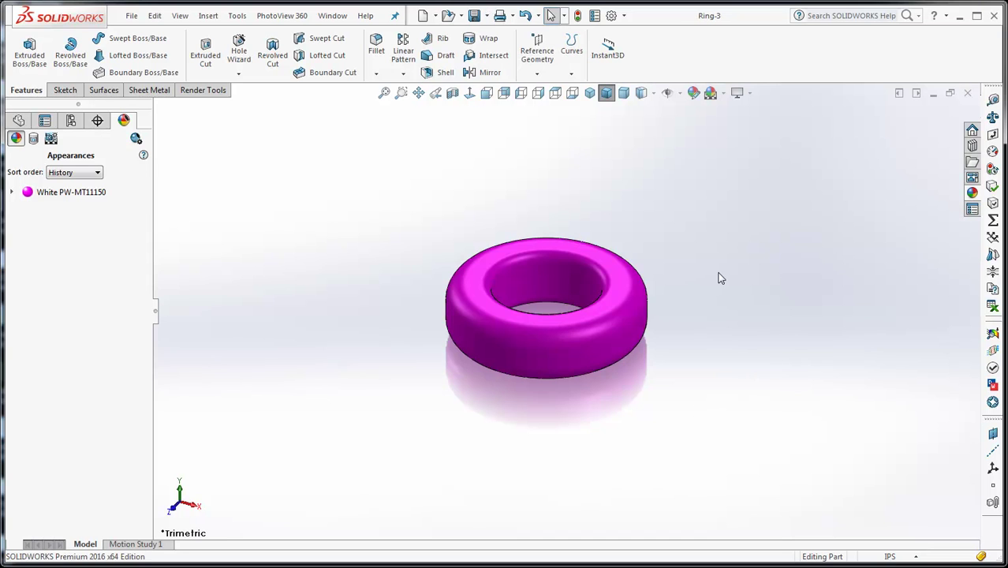
# Close Ring-3 and open Ring Assembly-A using the Assembly file-type filter
pyautogui.click(968, 93)
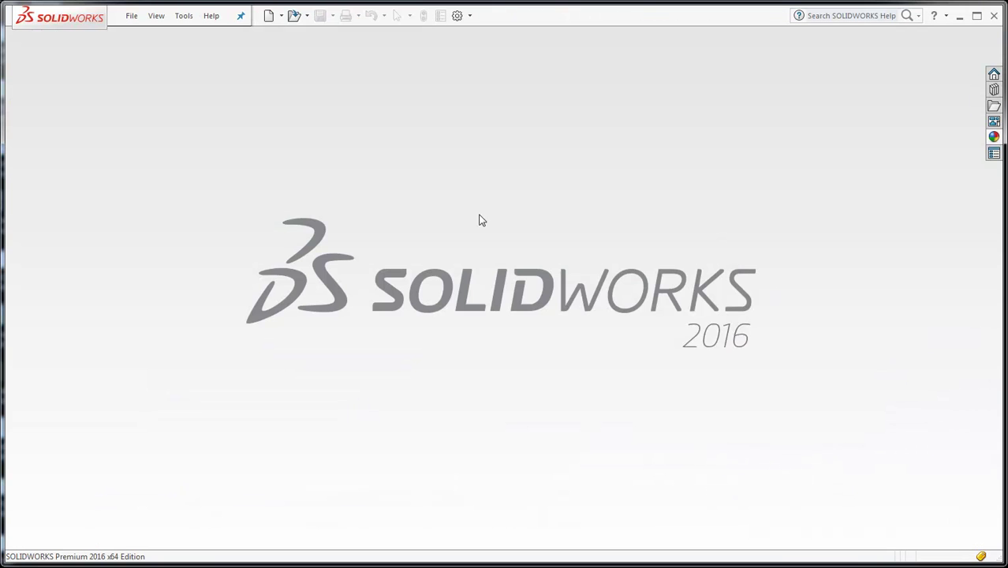
pyautogui.click(292, 15)
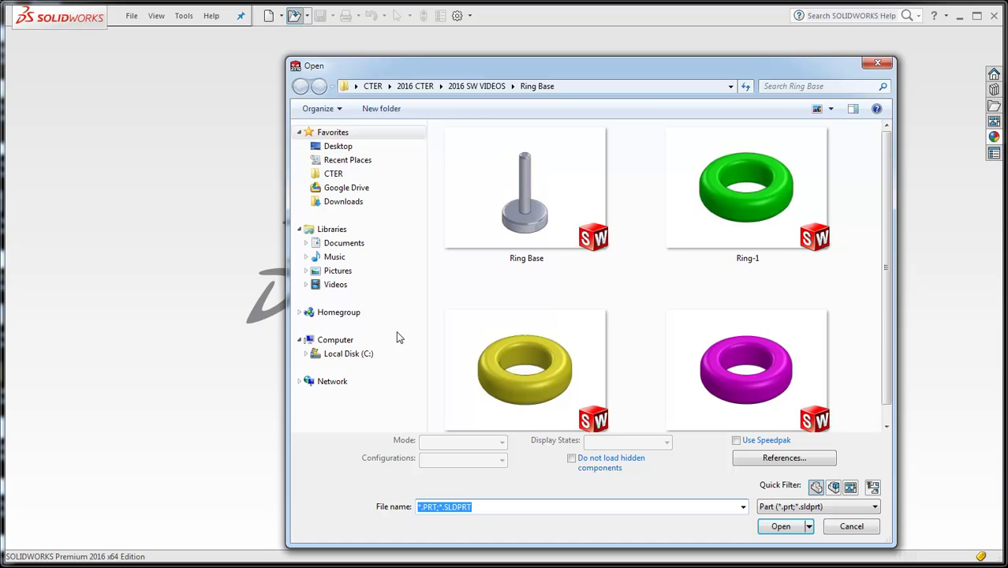
pyautogui.click(796, 509)
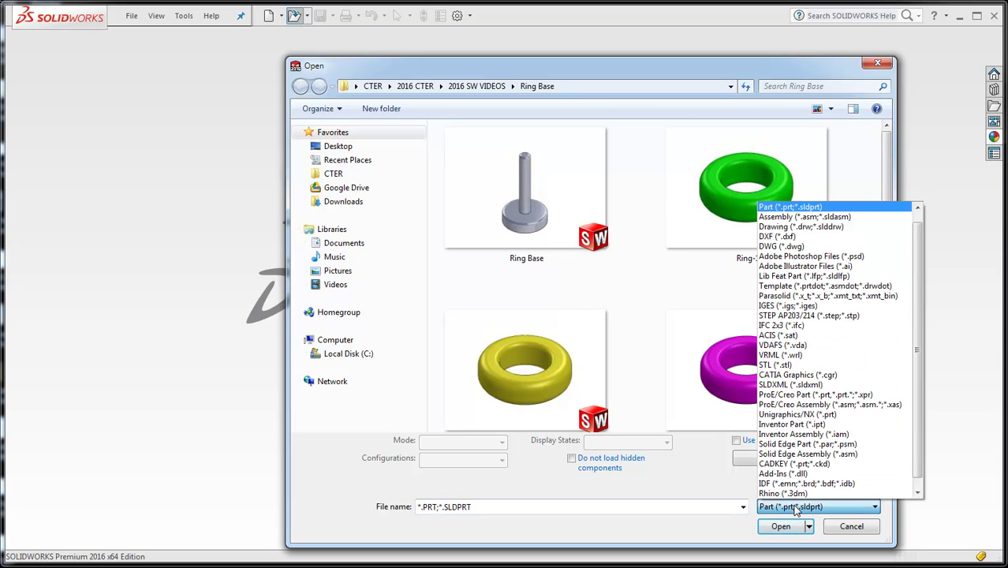
pyautogui.click(806, 217)
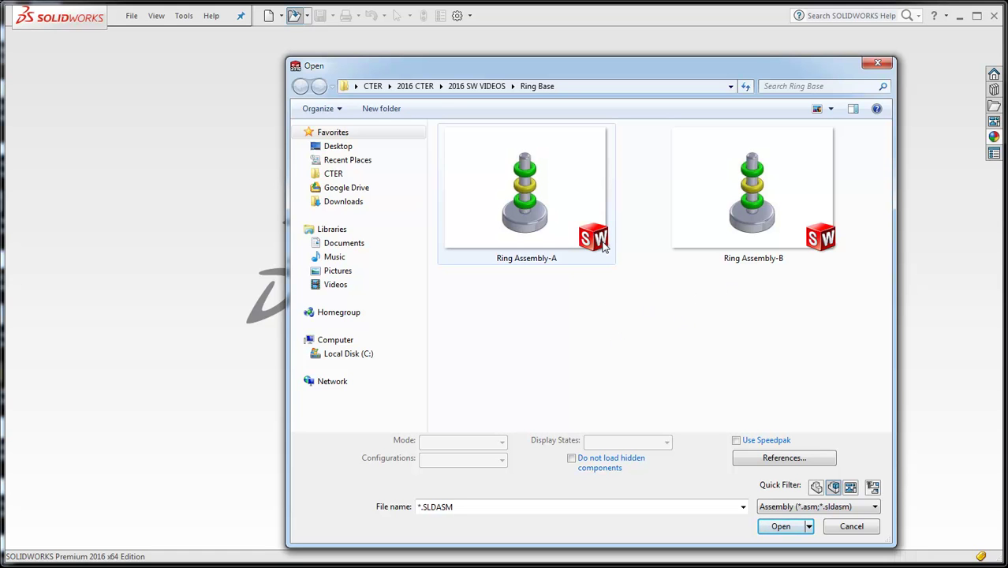
pyautogui.doubleClick(525, 210)
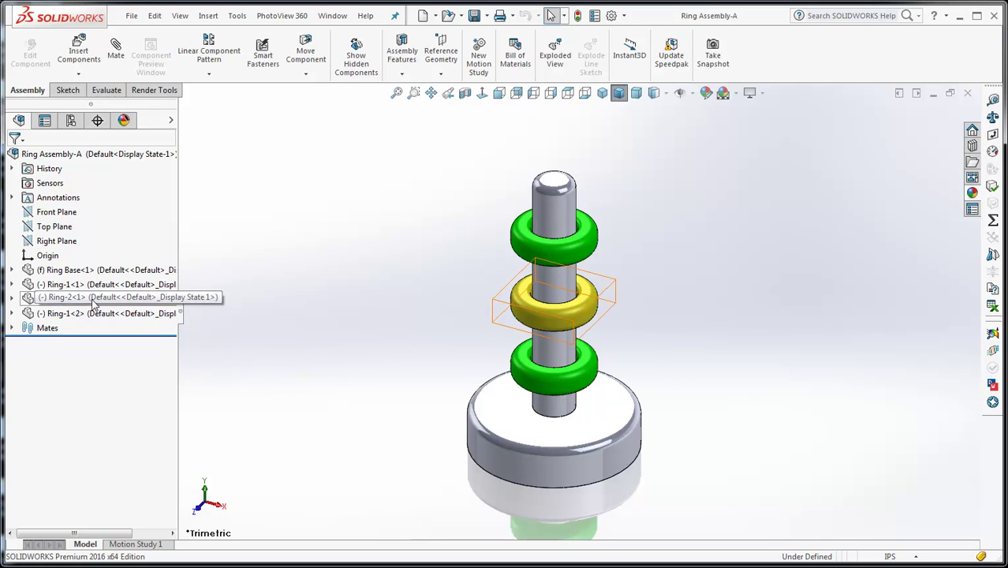
# Close Ring Assembly-A, open Ring Assembly-B, rebuild it, and save with Ctrl+S
pyautogui.click(967, 93)
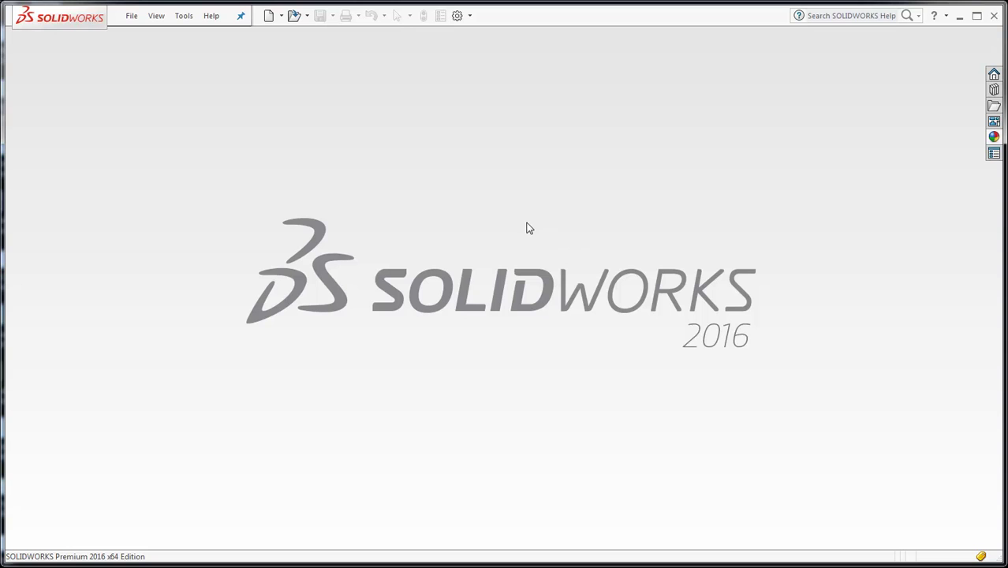
pyautogui.click(294, 16)
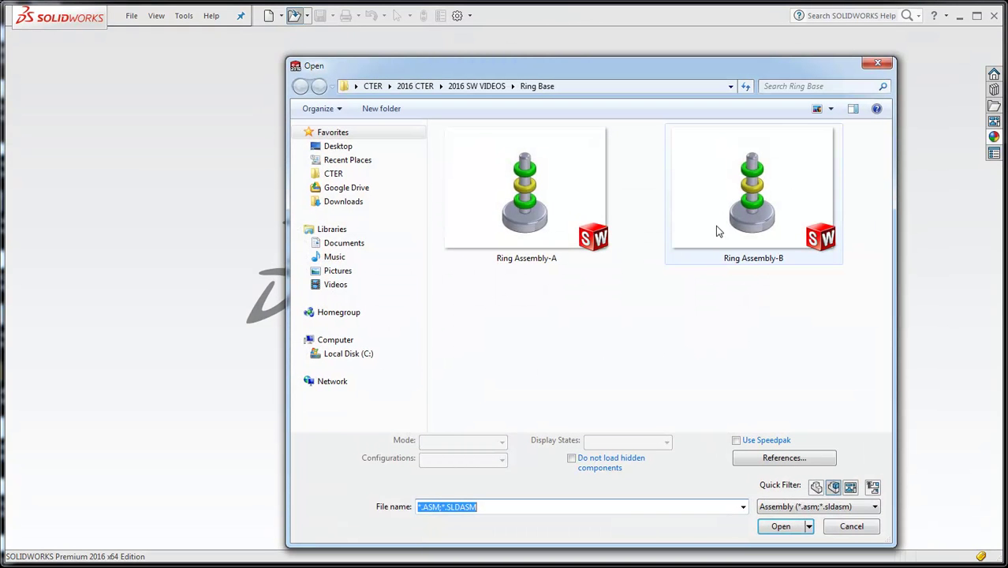
pyautogui.doubleClick(712, 222)
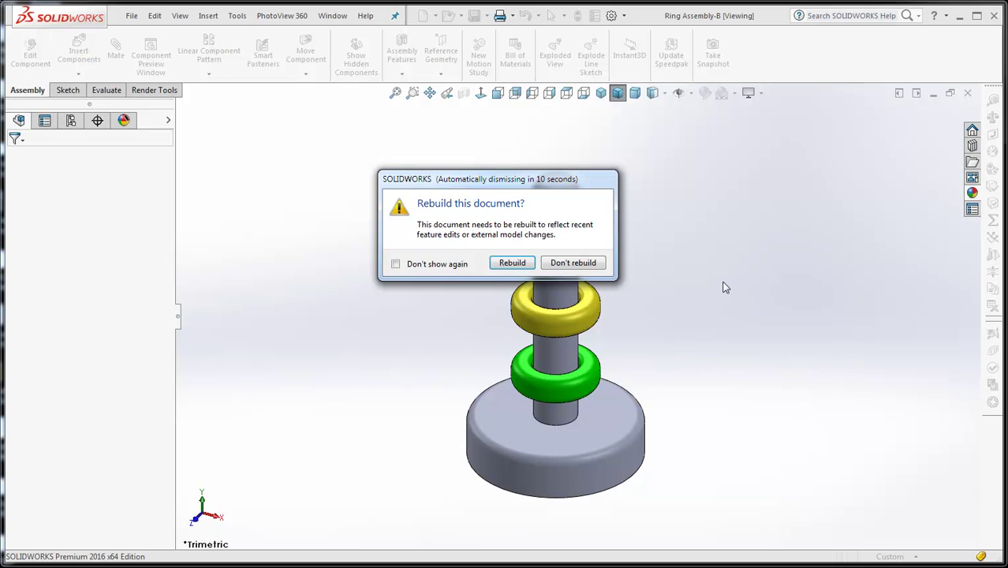
pyautogui.click(514, 263)
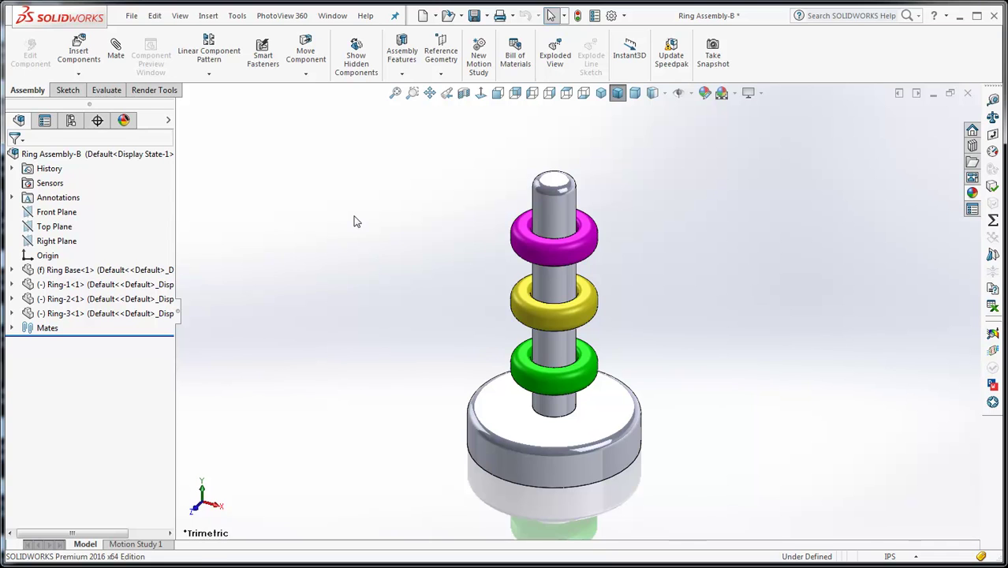
pyautogui.hotkey('ctrl', 's')
# Close Ring Assembly-B and reopen Ring Assembly-A to check its green rings
pyautogui.click(968, 93)
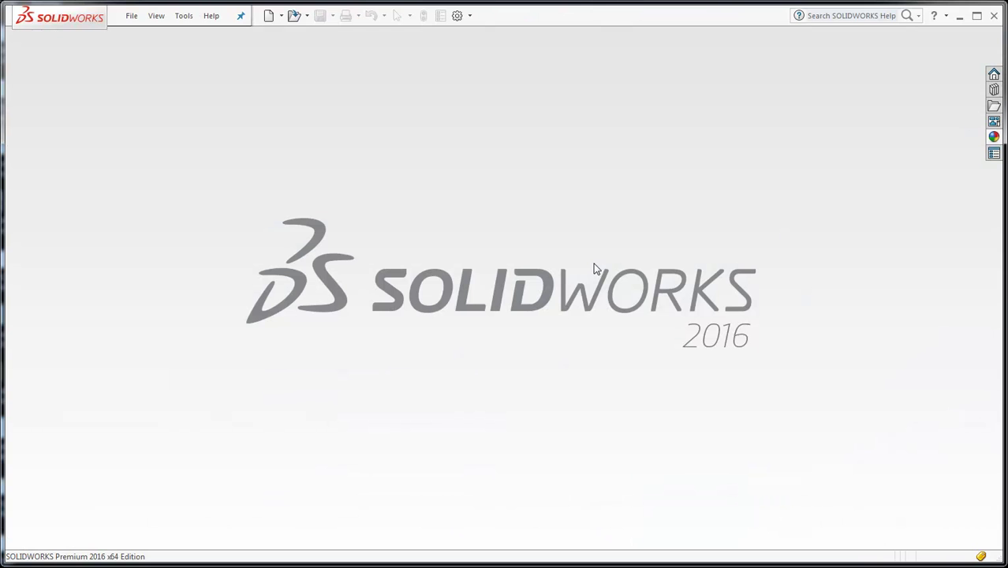
pyautogui.click(294, 15)
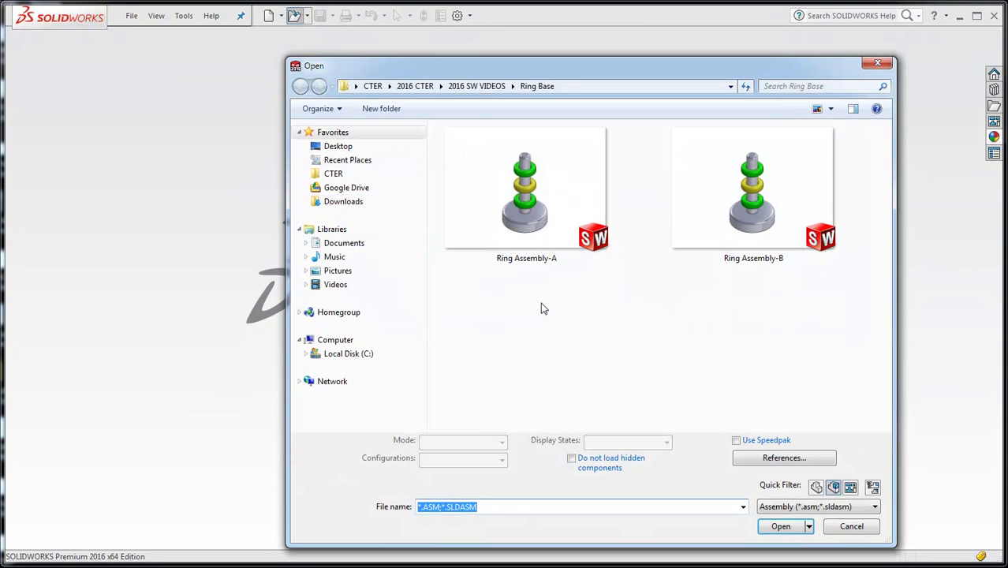
pyautogui.doubleClick(546, 192)
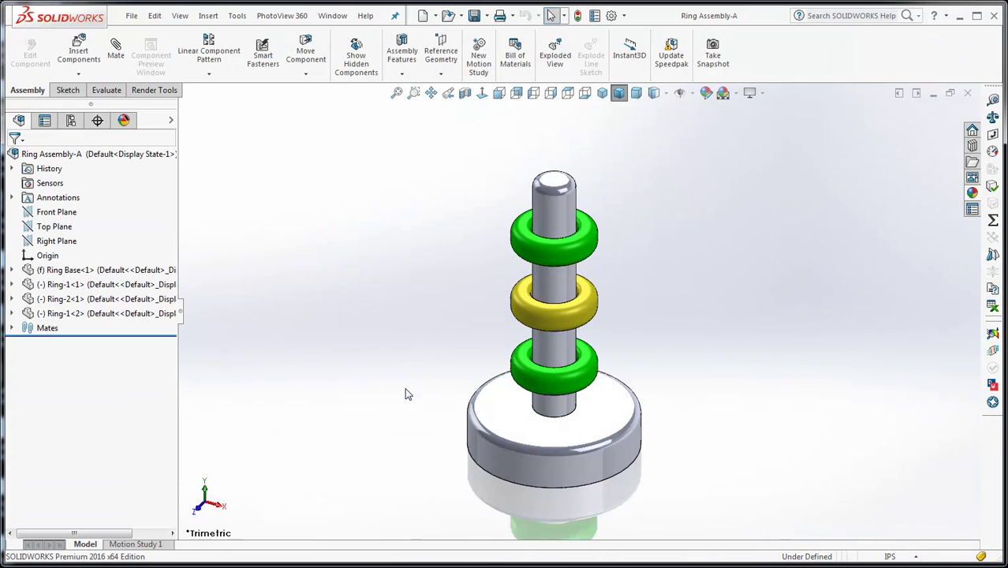